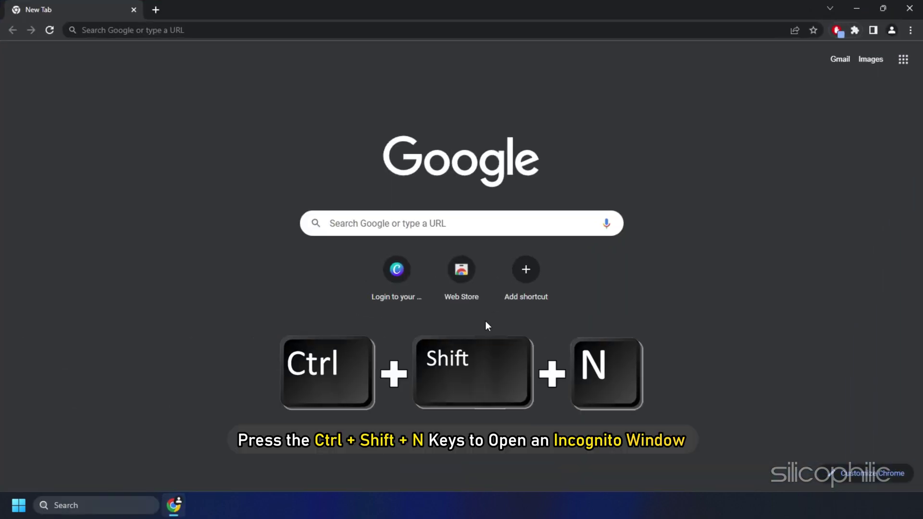
- Open a new Chrome Incognito window with Ctrl+Shift+N
{"action": "key", "text": "ctrl+shift+n"}
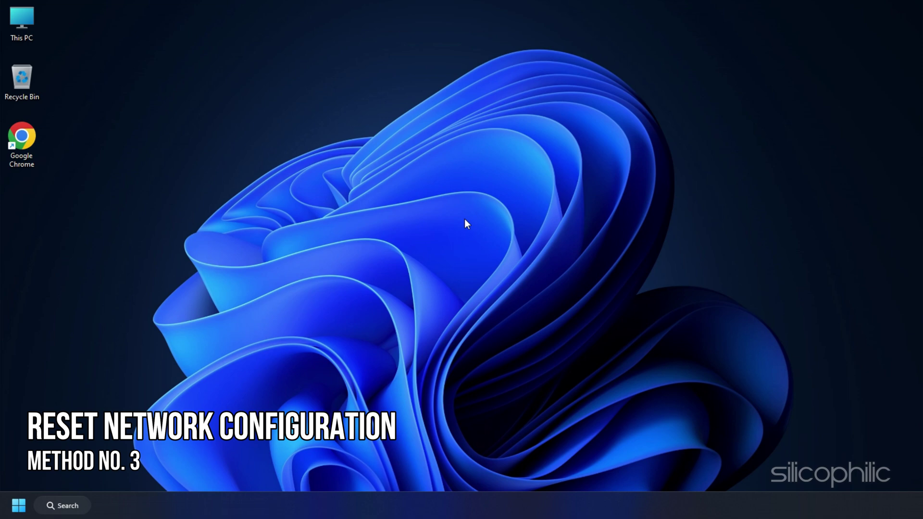
- Search for cmd and launch Command Prompt as administrator
{"action": "key", "text": "super+s"}
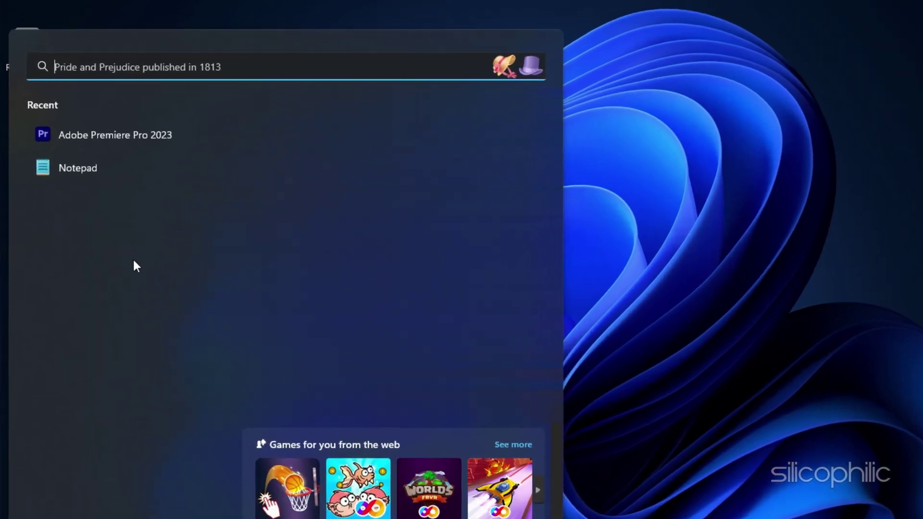
{"action": "type", "text": "cmd"}
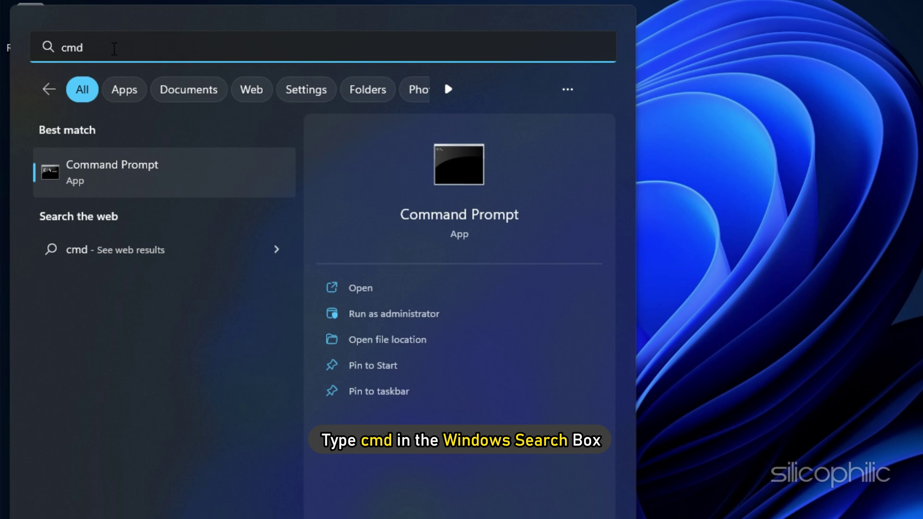
{"action": "left_click", "coordinate": [409, 316]}
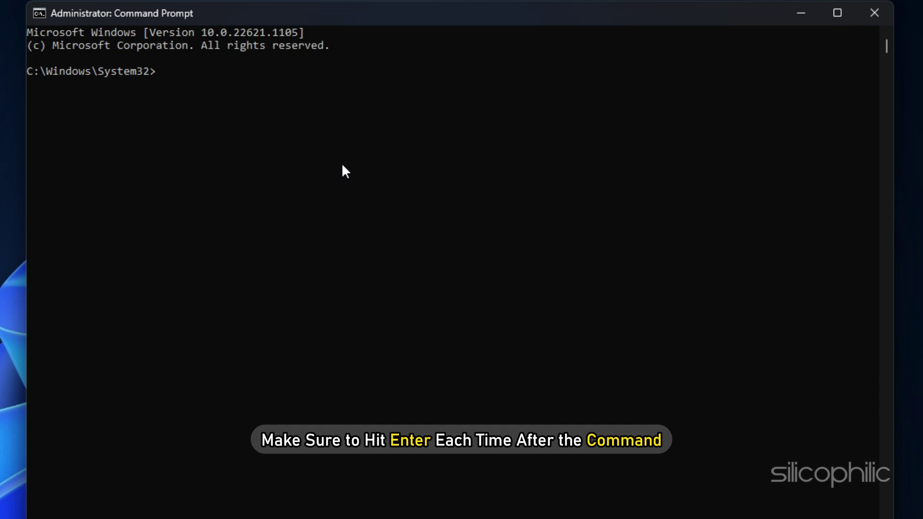
- Flush the DNS cache, then release and renew the IP address with ipconfig
{"action": "type", "text": "i"}
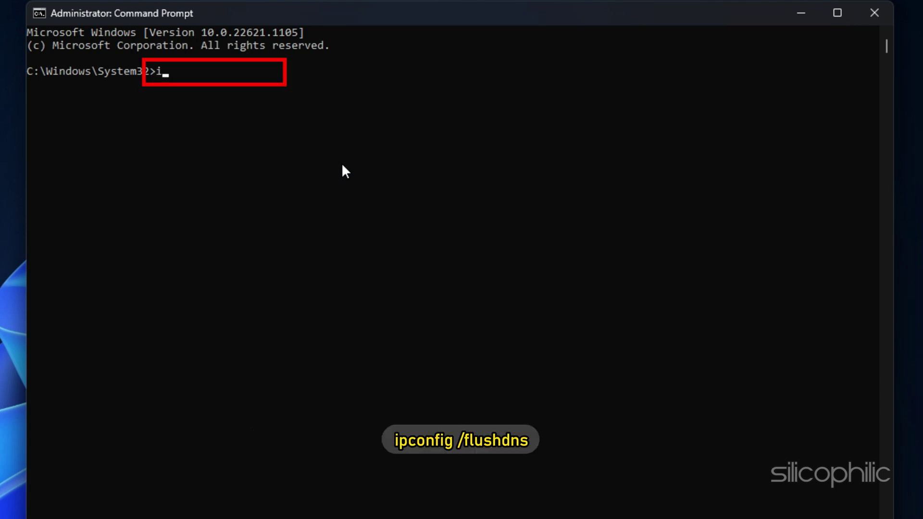
{"action": "type", "text": "pconfig /flushdns"}
{"action": "key", "text": "Return"}
{"action": "type", "text": "ipco"}
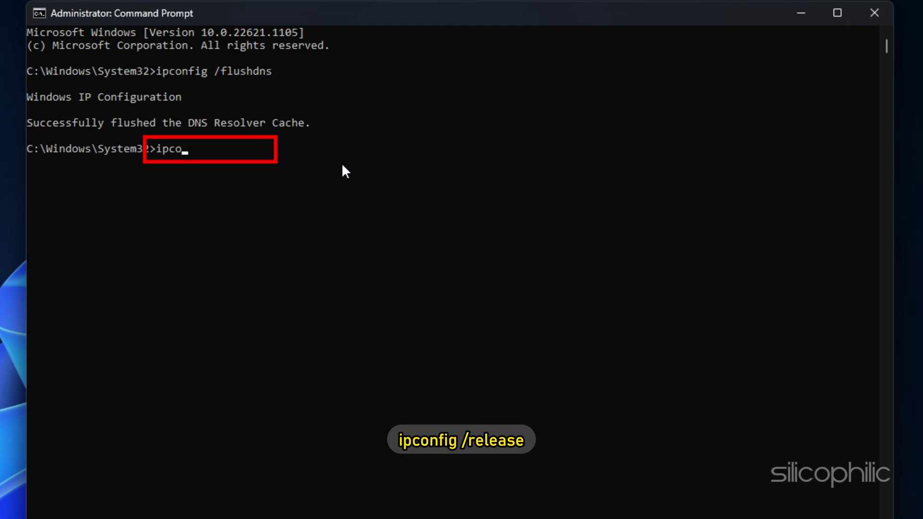
{"action": "type", "text": "nfig /release"}
{"action": "key", "text": "Return"}
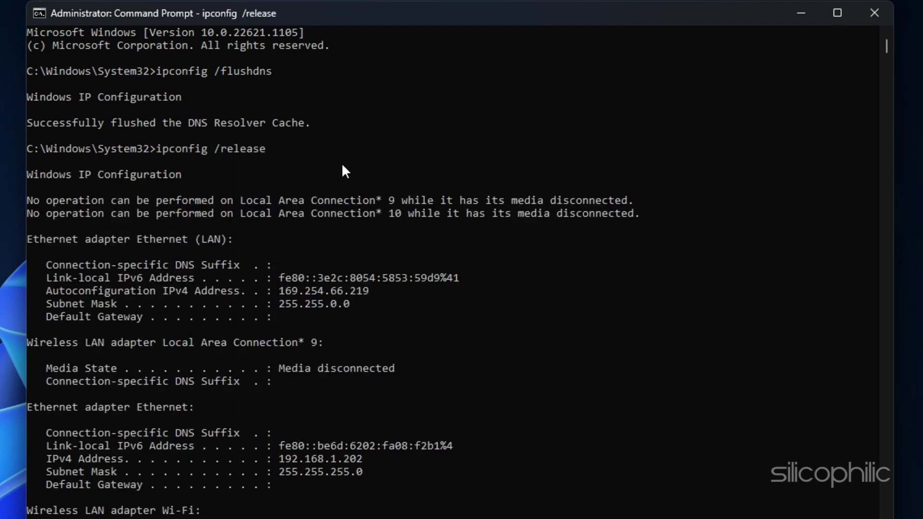
{"action": "type", "text": "ipconfig /renew"}
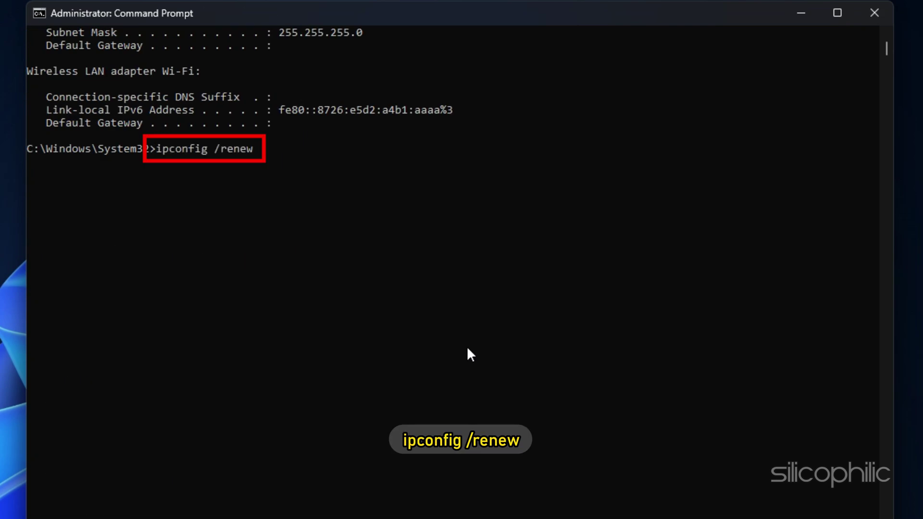
{"action": "key", "text": "Return"}
- Reset the IP stack and Winsock catalog with netsh int ip reset and netsh winsock reset
{"action": "type", "text": "netsh in"}
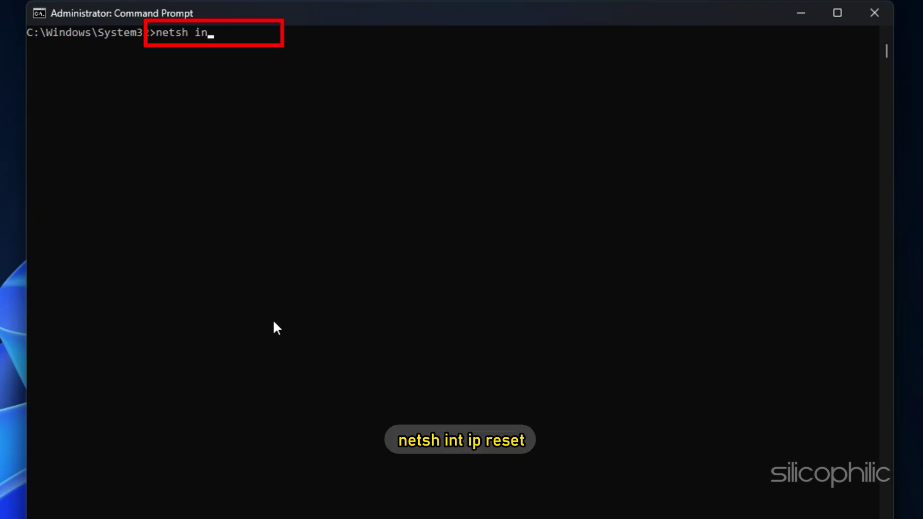
{"action": "type", "text": "t ip rese"}
{"action": "type", "text": "t"}
{"action": "key", "text": "Return"}
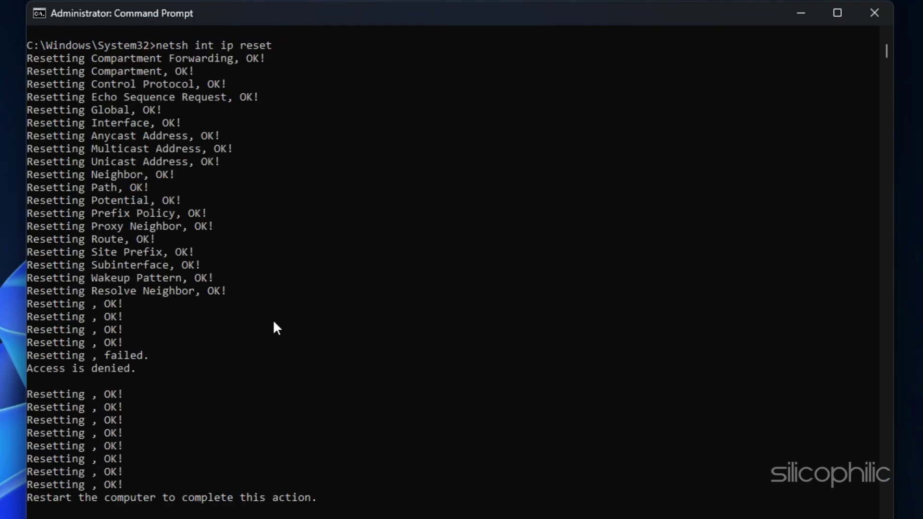
{"action": "type", "text": "nets"}
{"action": "type", "text": "h winsock re"}
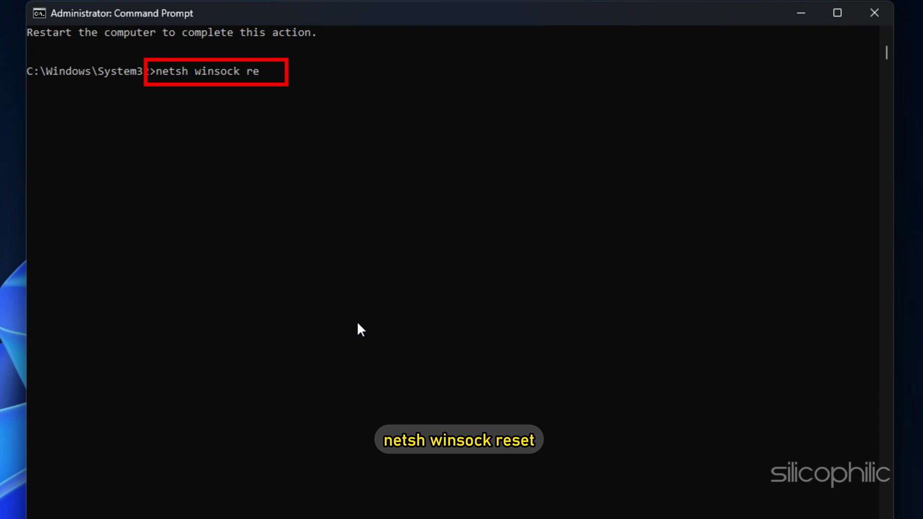
{"action": "type", "text": "set"}
{"action": "key", "text": "Return"}
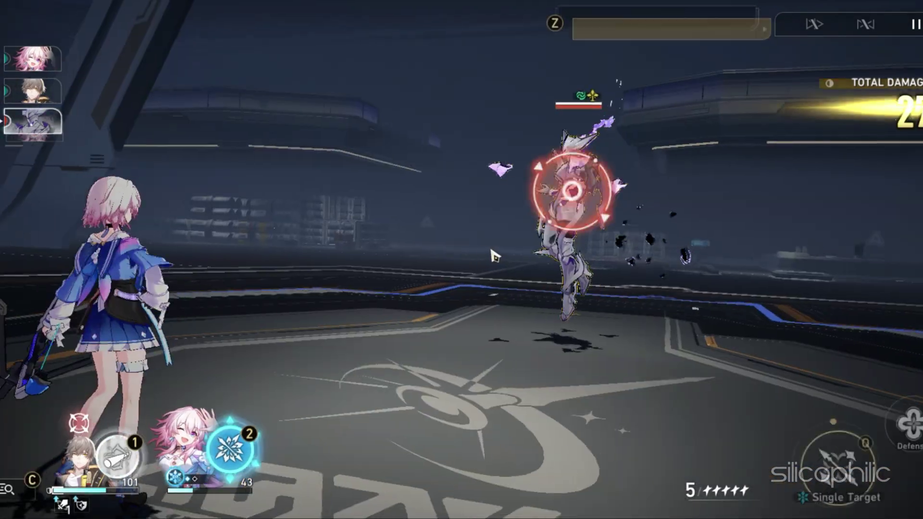
- Attack the Voidranger with basic attacks, finishing with Farewell Hit
{"action": "key", "text": "space"}
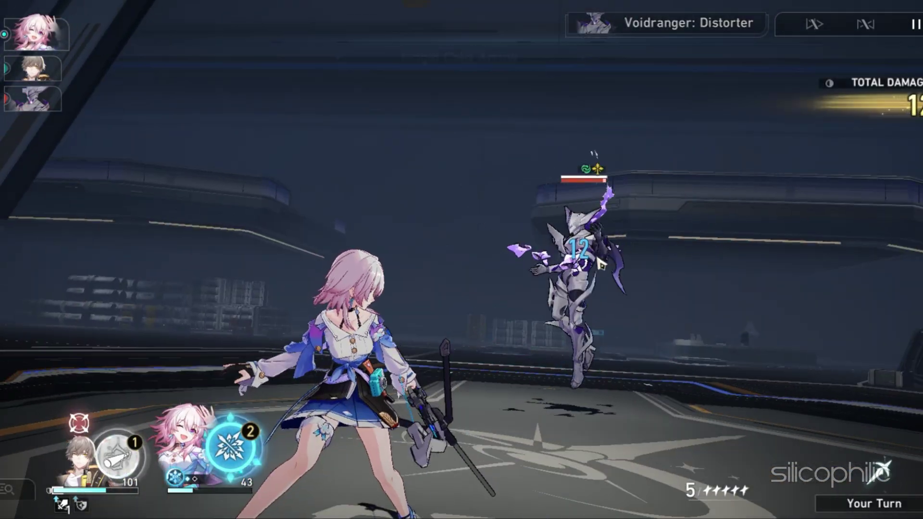
{"action": "key", "text": "space"}
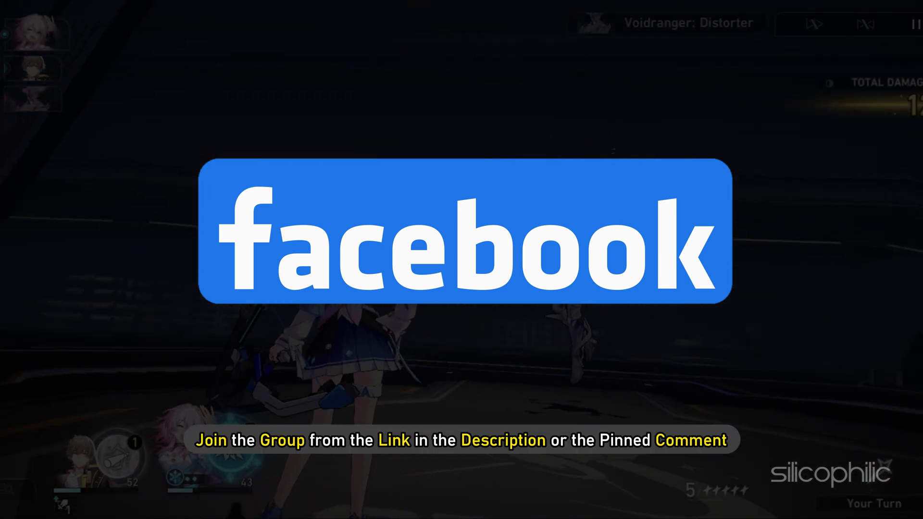
{"action": "key", "text": "q"}
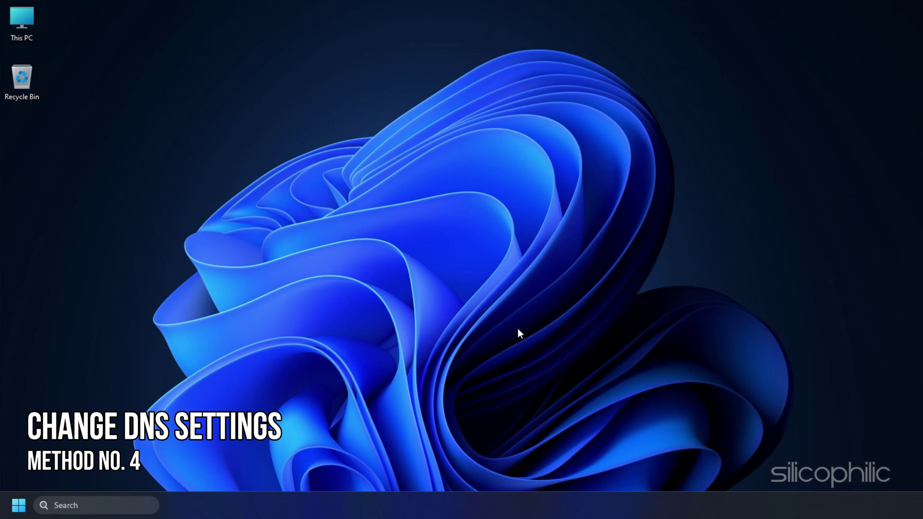
- Run ncpa.cpl and open the Ethernet adapter's Internet Protocol Version 4 (TCP/IPv4) properties
{"action": "key", "text": "super+r"}
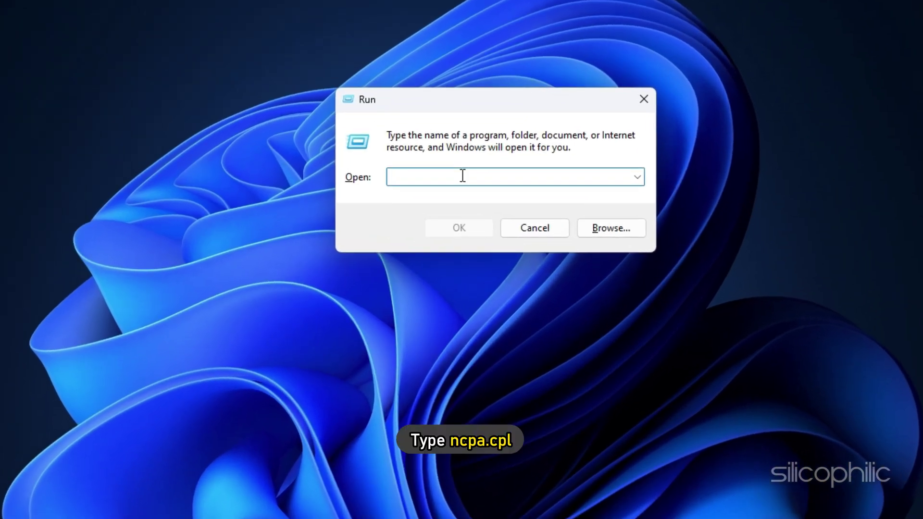
{"action": "type", "text": "ncpa"}
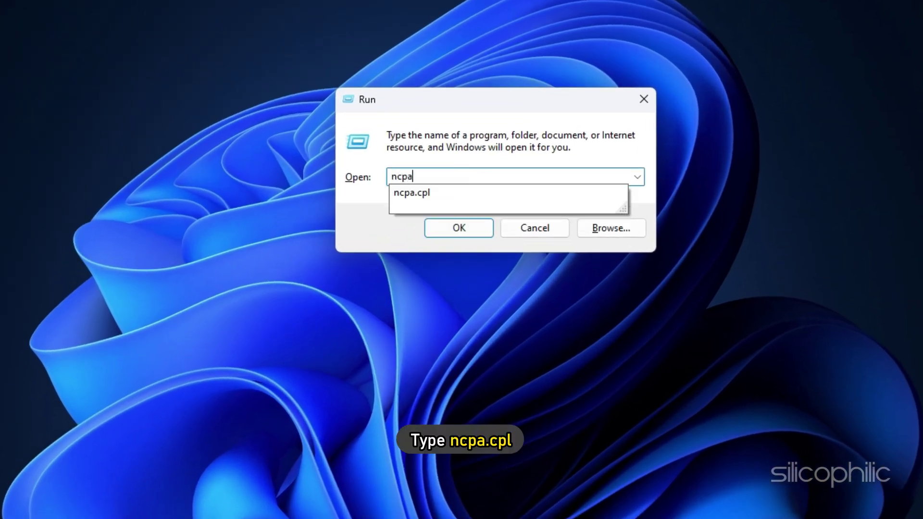
{"action": "type", "text": ".cpl"}
{"action": "key", "text": "Return"}
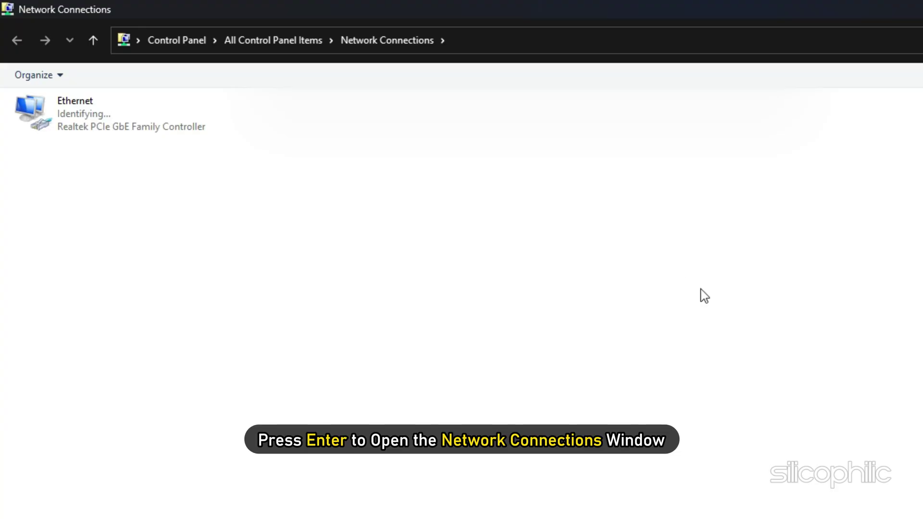
{"action": "right_click", "coordinate": [39, 109]}
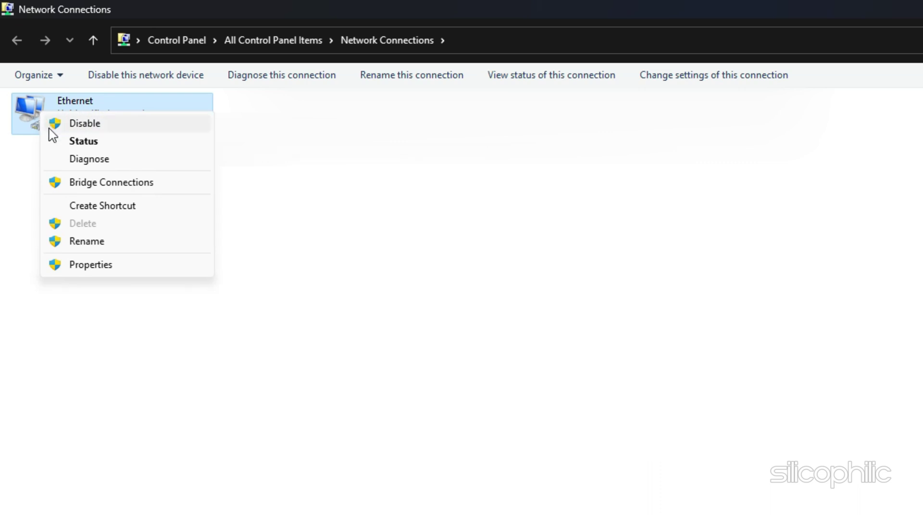
{"action": "left_click", "coordinate": [92, 266]}
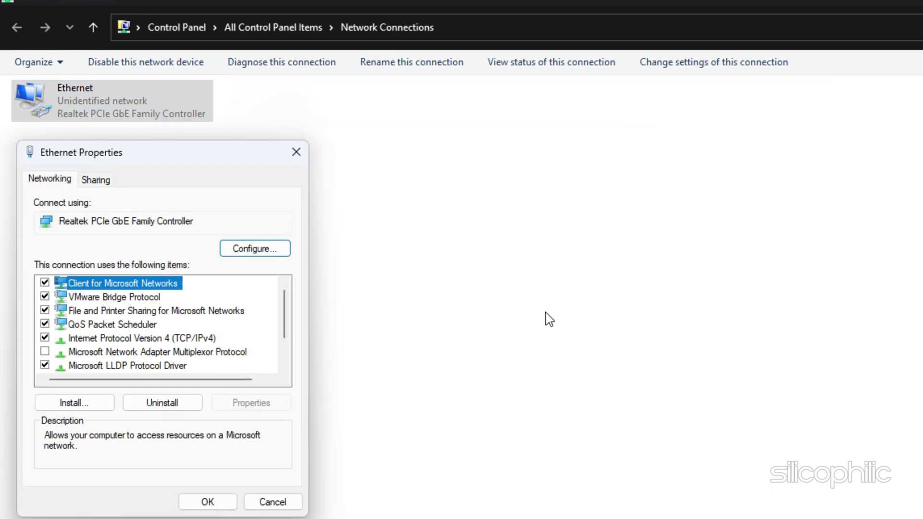
{"action": "left_click", "coordinate": [142, 288]}
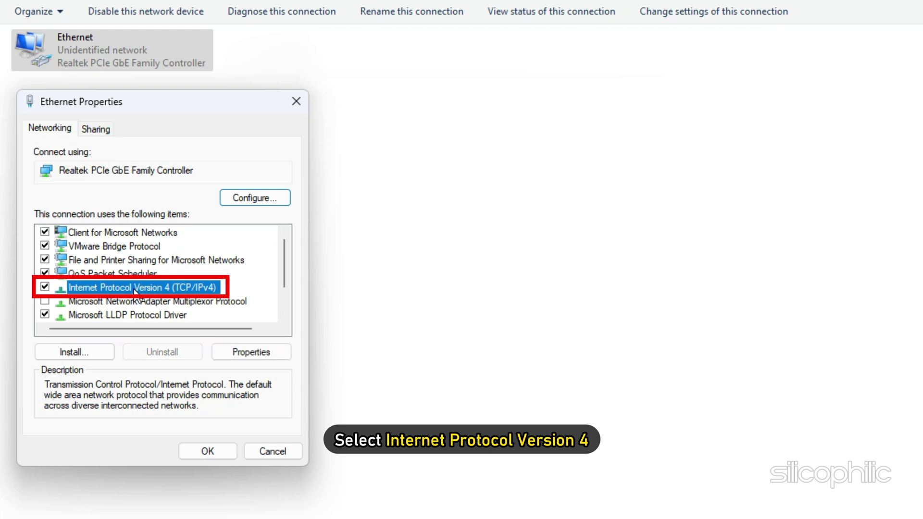
{"action": "left_click", "coordinate": [252, 352]}
- Switch to manual DNS servers, enter 8.8.8.8 and 8.8.4.4, and save with OK
{"action": "left_click", "coordinate": [115, 300]}
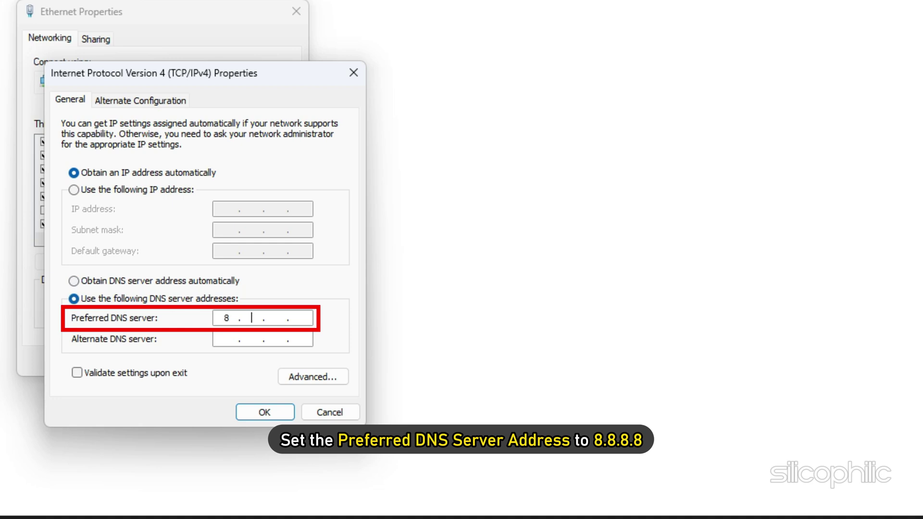
{"action": "left_click", "coordinate": [232, 340]}
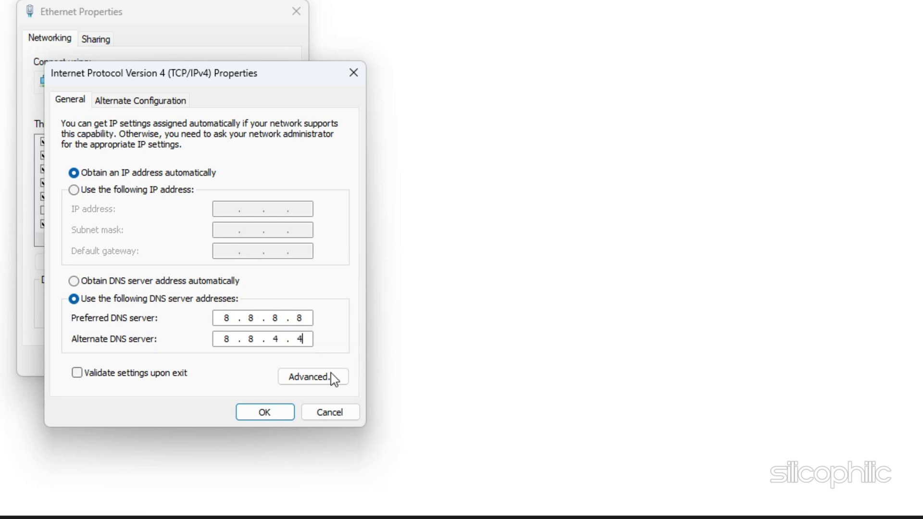
{"action": "left_click", "coordinate": [263, 412]}
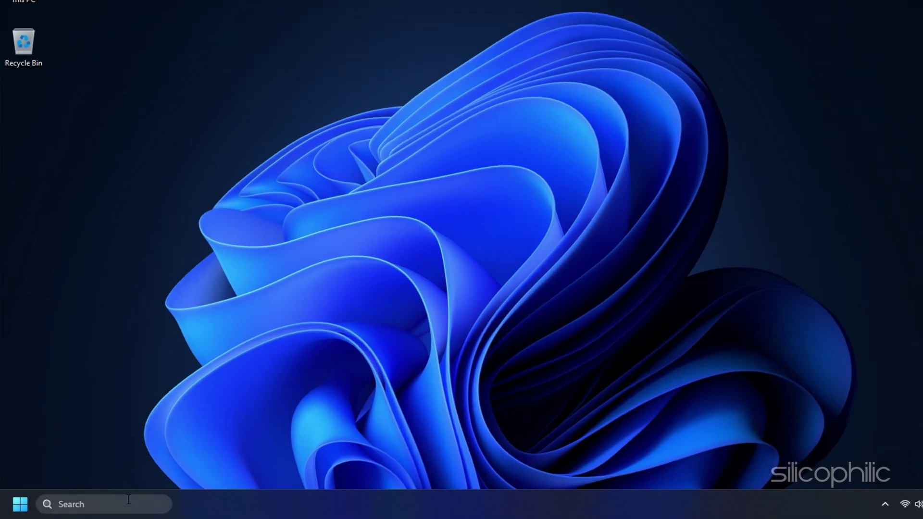
- Open Control Panel from search and switch its view to Large icons
{"action": "type", "text": "control panel"}
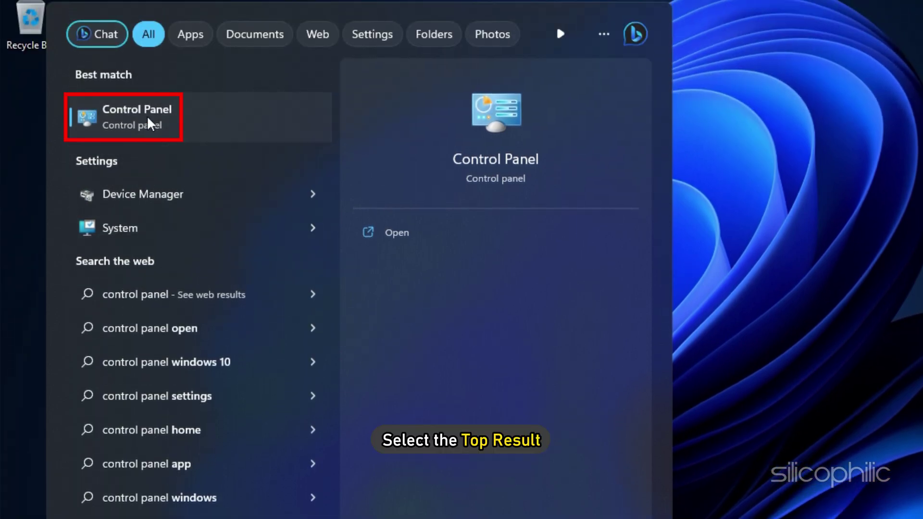
{"action": "left_click", "coordinate": [148, 118]}
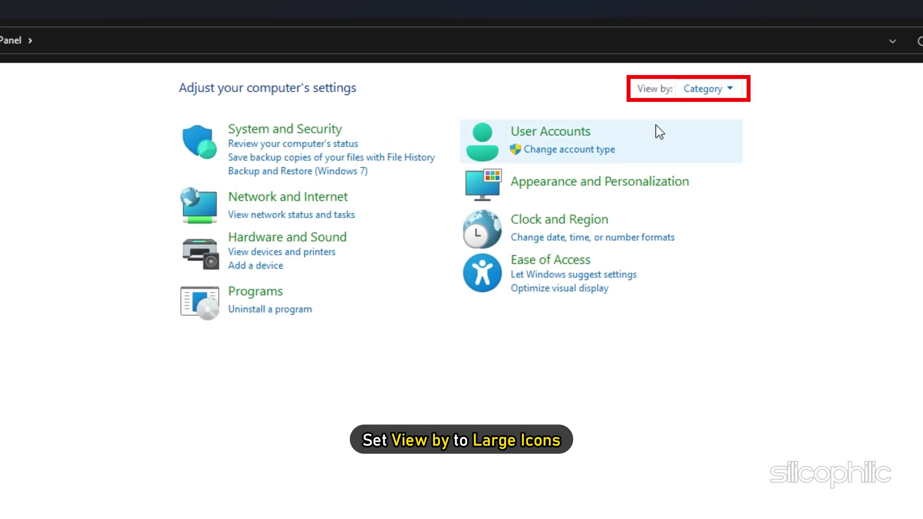
{"action": "left_click", "coordinate": [731, 86]}
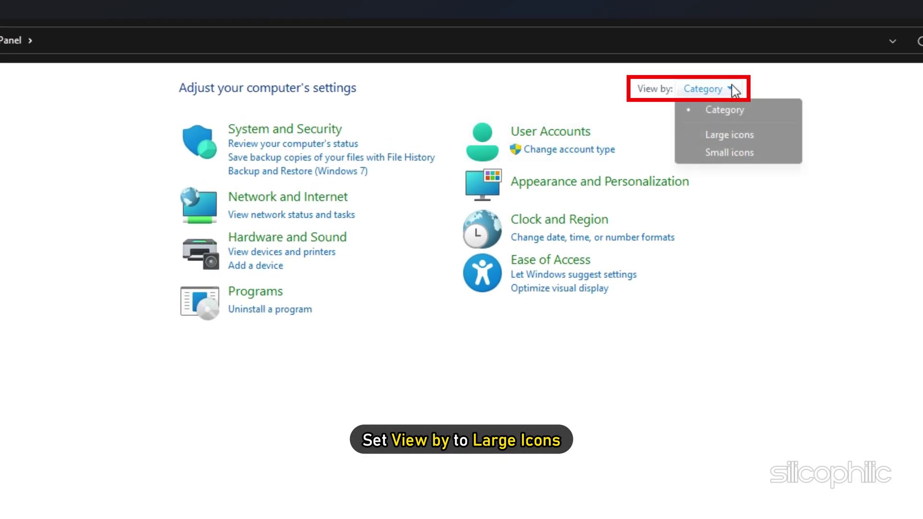
{"action": "left_click", "coordinate": [718, 132]}
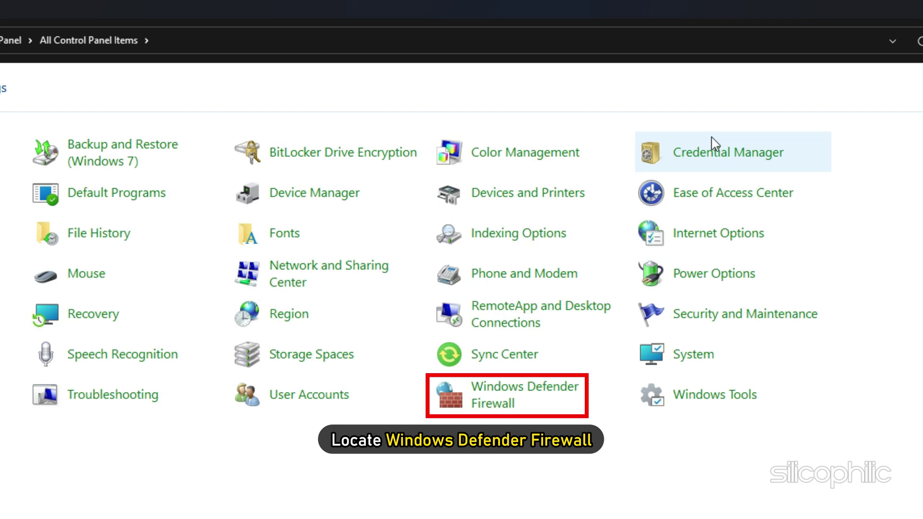
- Turn off Windows Defender Firewall for both private and public networks and confirm with OK
{"action": "left_click", "coordinate": [511, 398]}
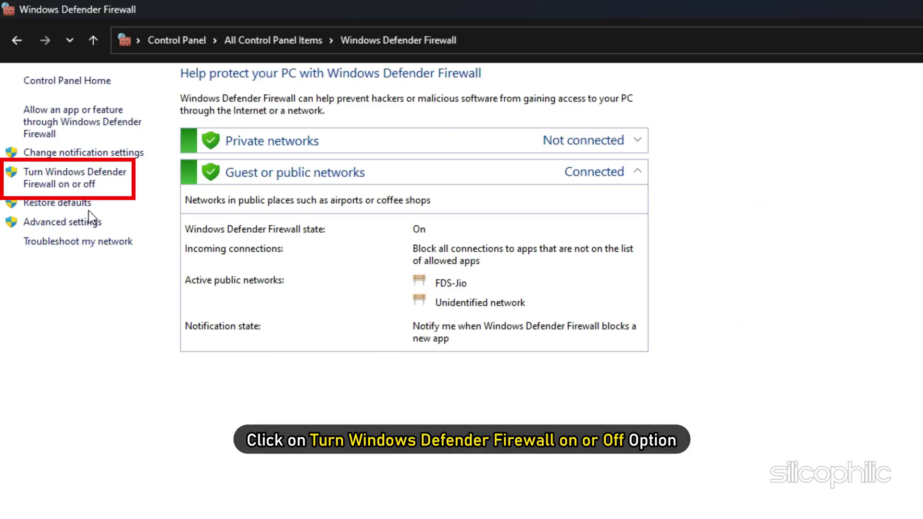
{"action": "left_click", "coordinate": [86, 185]}
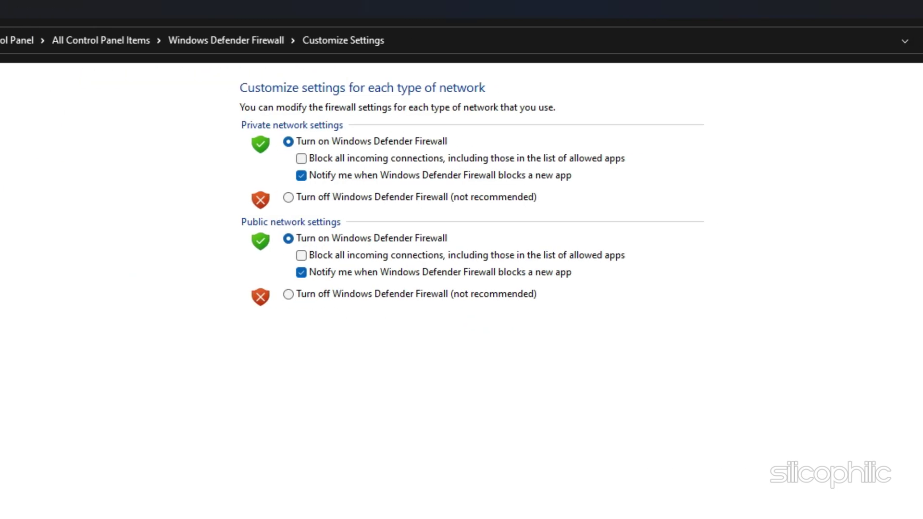
{"action": "left_click", "coordinate": [276, 198]}
{"action": "left_click", "coordinate": [276, 295]}
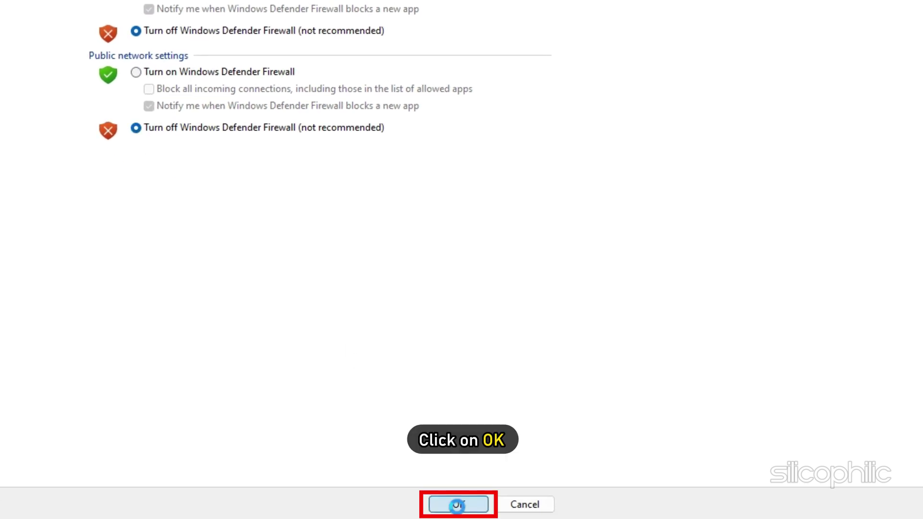
{"action": "left_click", "coordinate": [457, 505]}
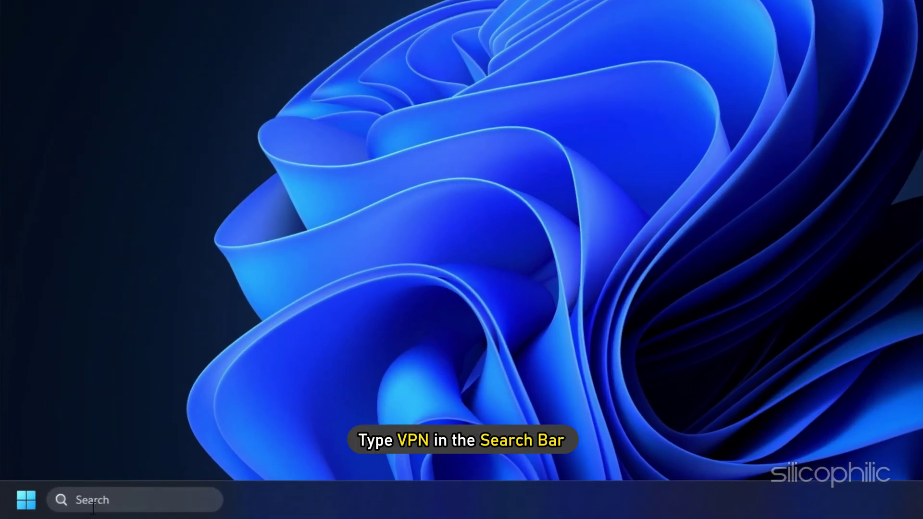
- Search for VPN in the taskbar and open the VPN settings page
{"action": "left_click", "coordinate": [68, 509]}
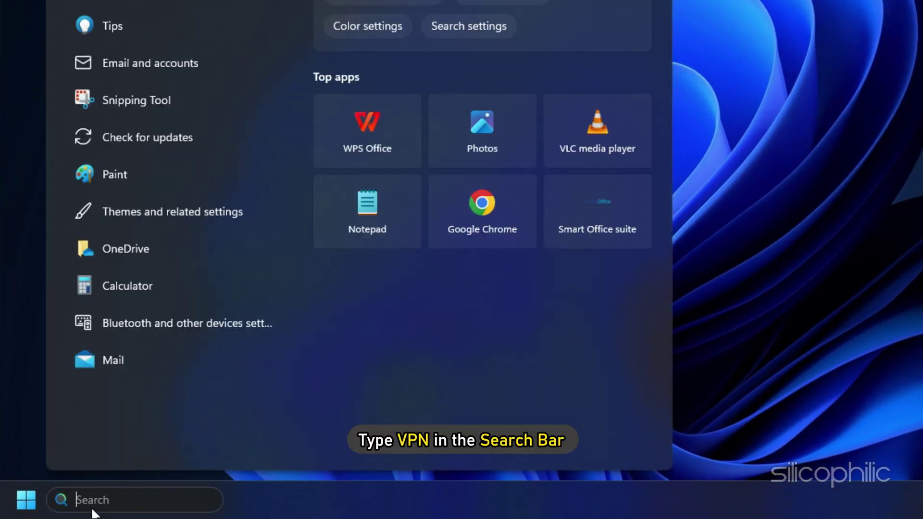
{"action": "type", "text": "VPN"}
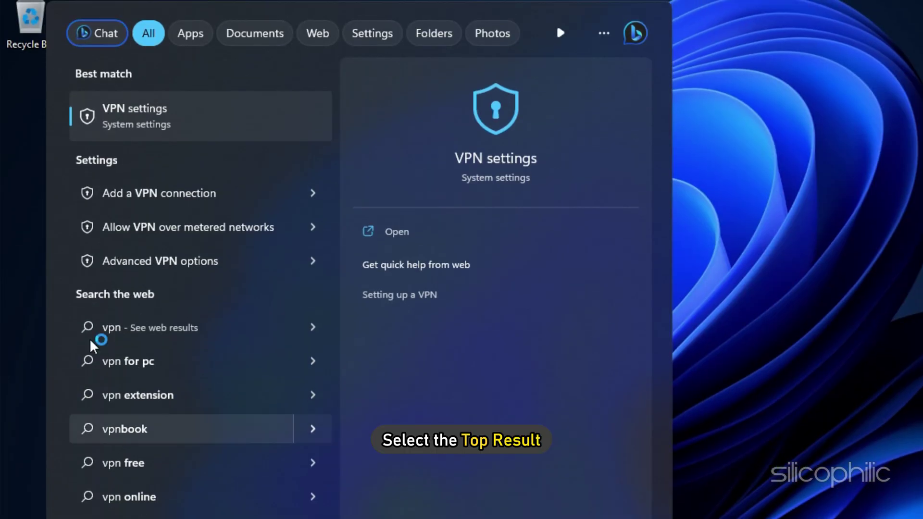
{"action": "left_click", "coordinate": [119, 124]}
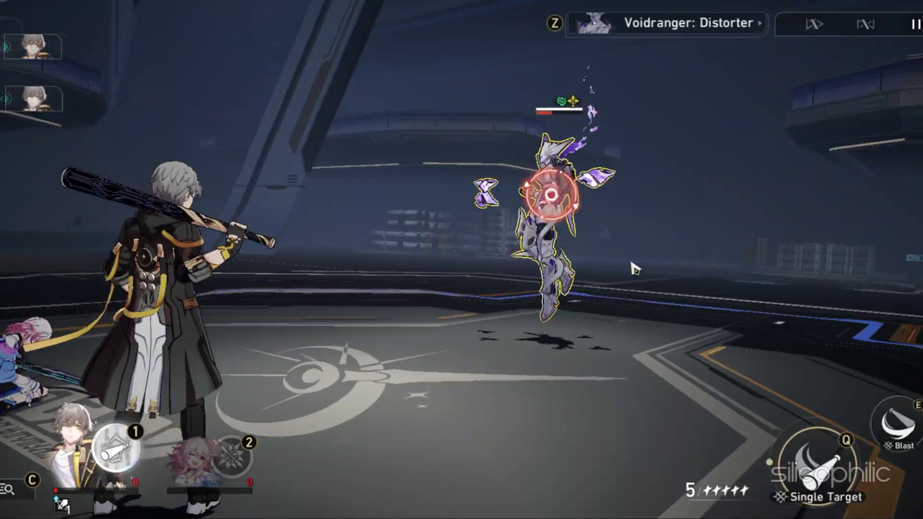
- Hit the Voidranger: Distorter with a basic attack
{"action": "left_click", "coordinate": [569, 209]}
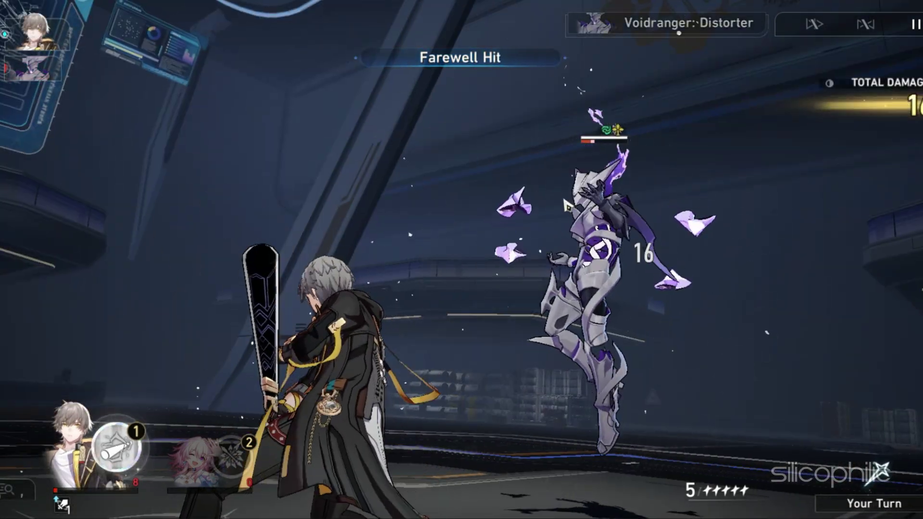